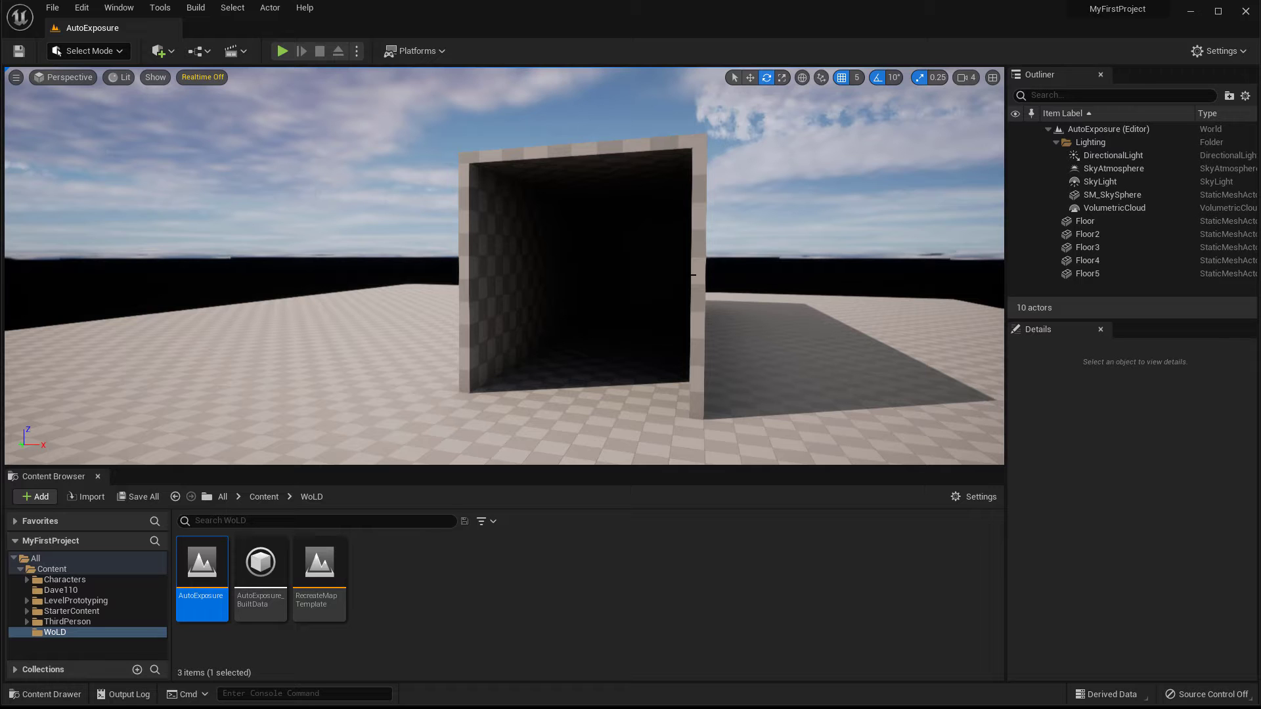
# Turn on realtime rendering and examine how auto exposure adapts inside and outside the dark tunnel, then turn realtime rendering off
pyautogui.hotkey('ctrl', 'r')
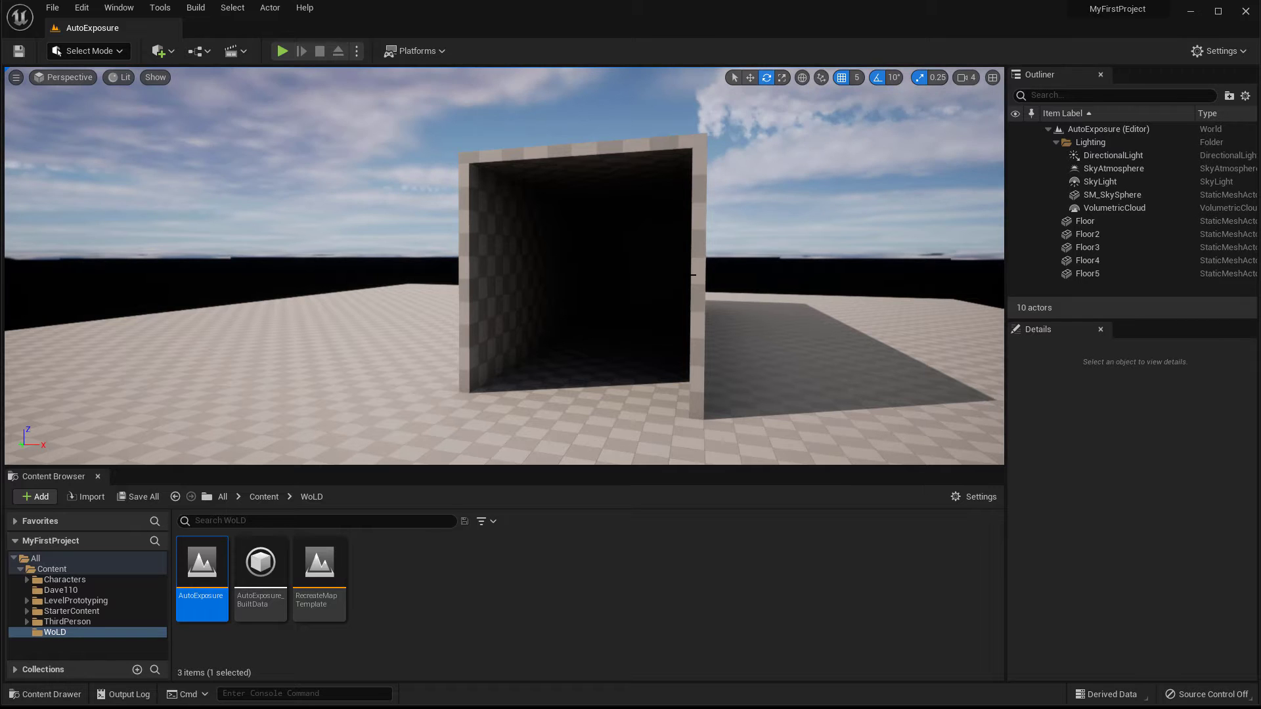
pyautogui.moveTo(690, 275); pyautogui.dragTo(568, 230, button='right')
pyautogui.press('w')
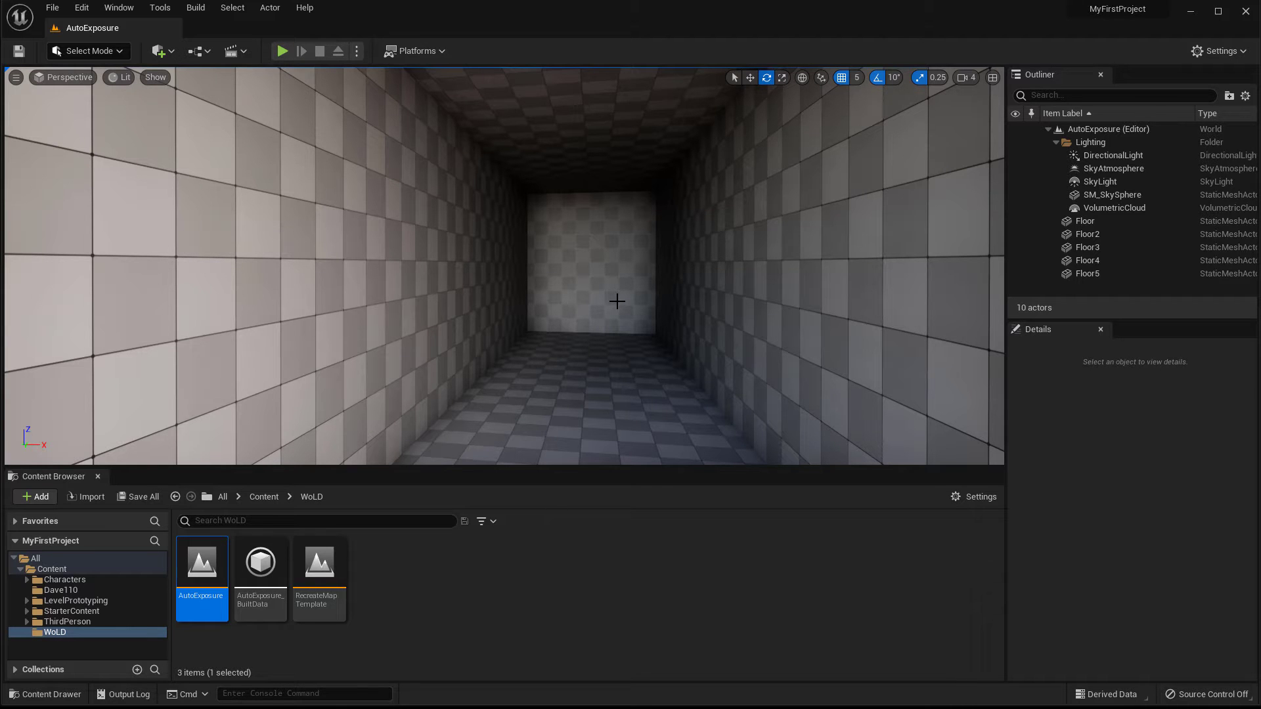
pyautogui.moveTo(617, 301); pyautogui.dragTo(601, 440)
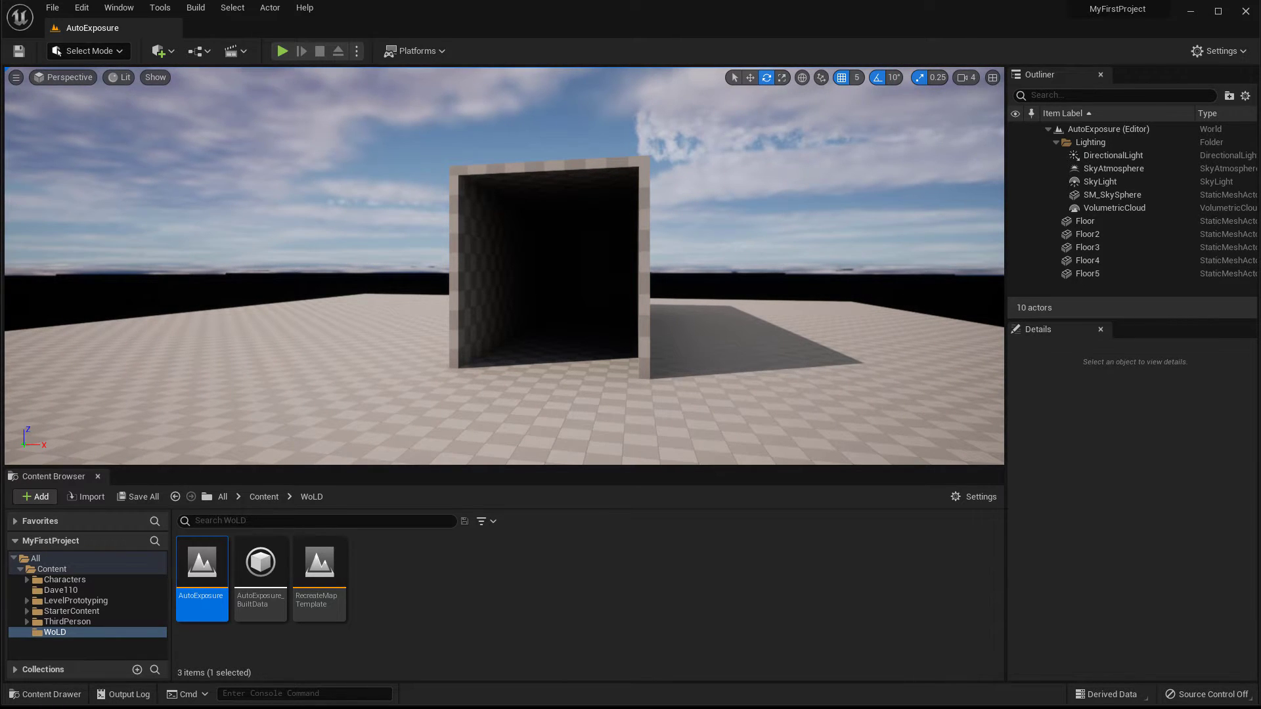
pyautogui.hotkey('ctrl', 'r')
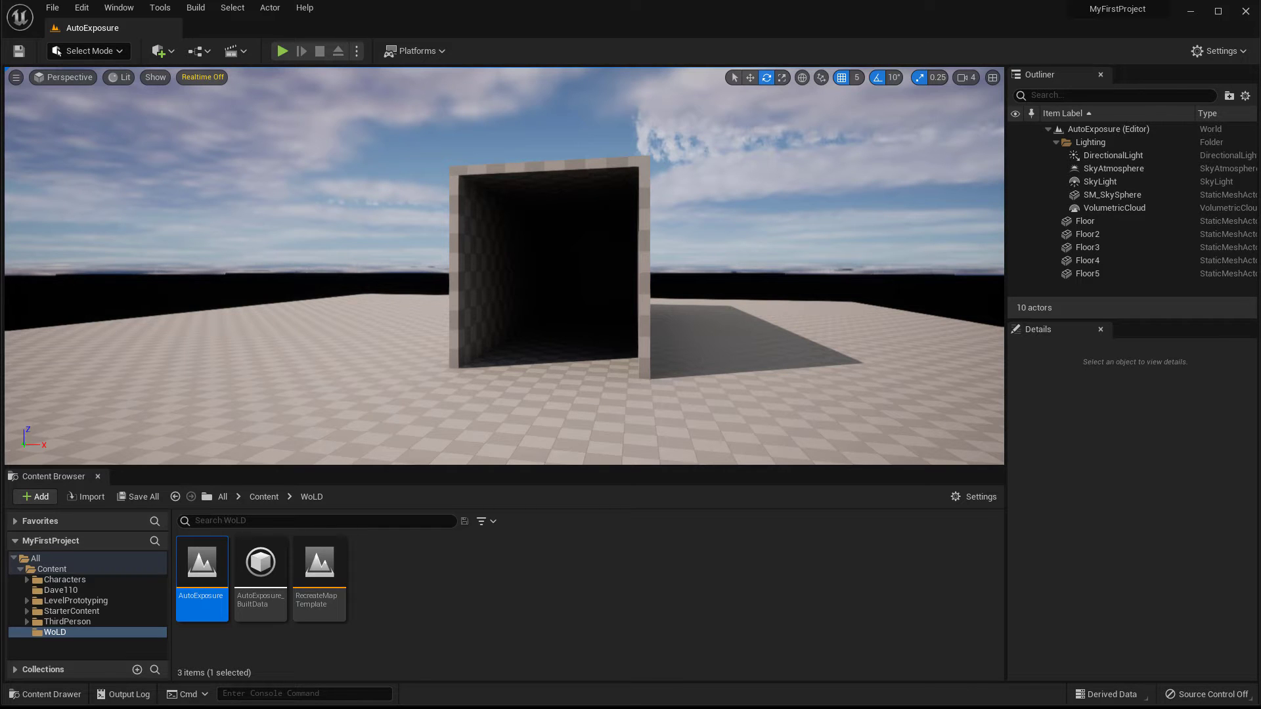
# Add a PostProcessVolume to the level in front of the tunnel
pyautogui.moveTo(505, 266); pyautogui.dragTo(454, 275, button='right')
pyautogui.press('w')
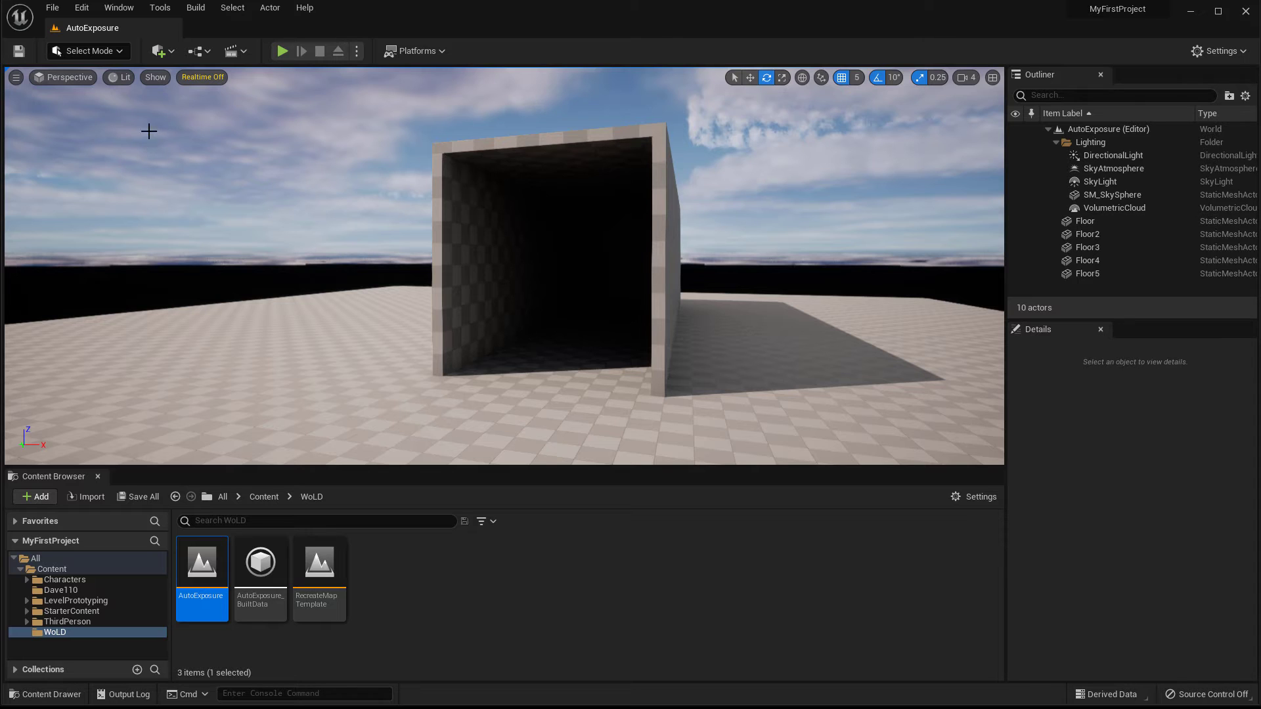
pyautogui.click(170, 52)
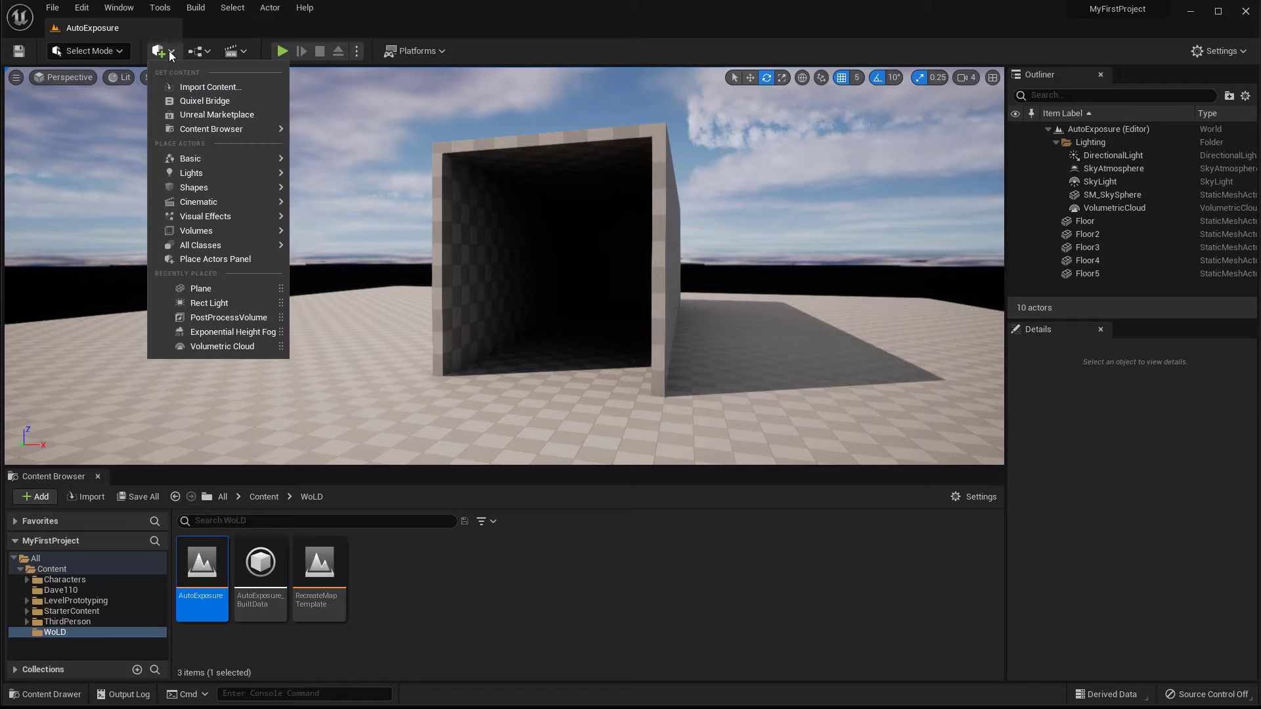
pyautogui.moveTo(214, 218)
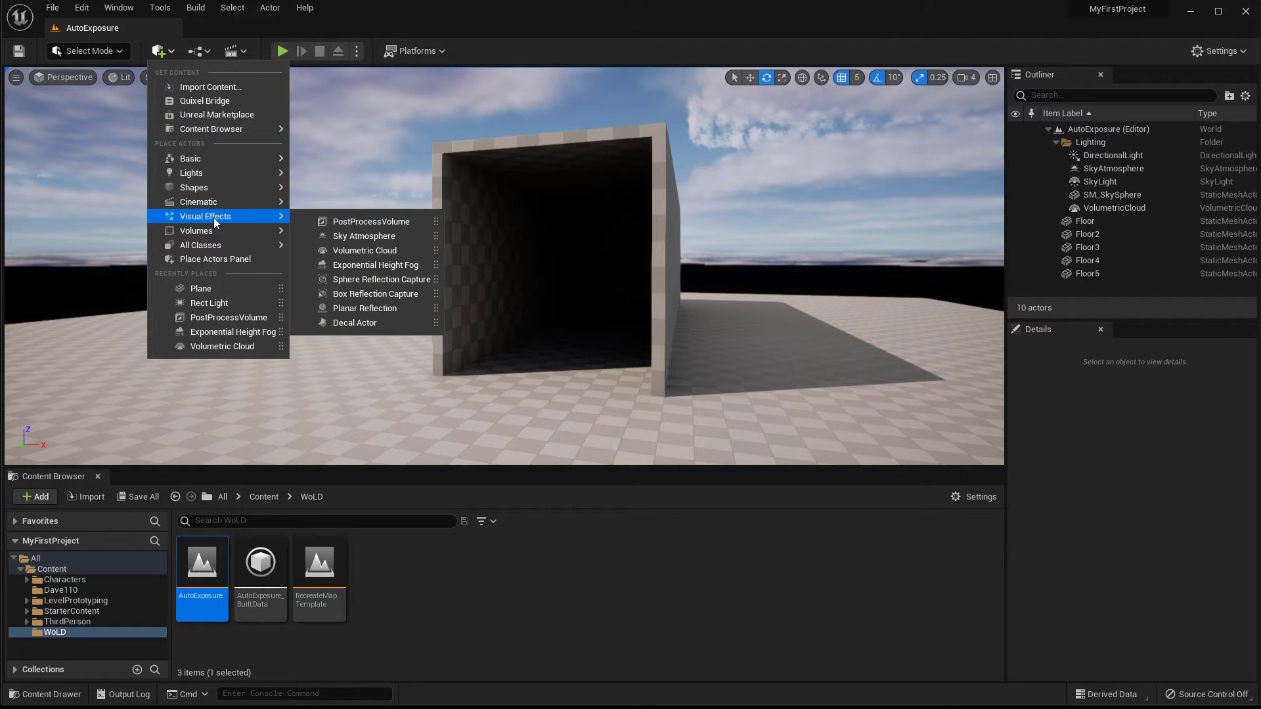
pyautogui.click(341, 223)
# Move the PostProcessVolume along the X axis so it sits beside the tunnel opening, over the open floor
pyautogui.press('w')
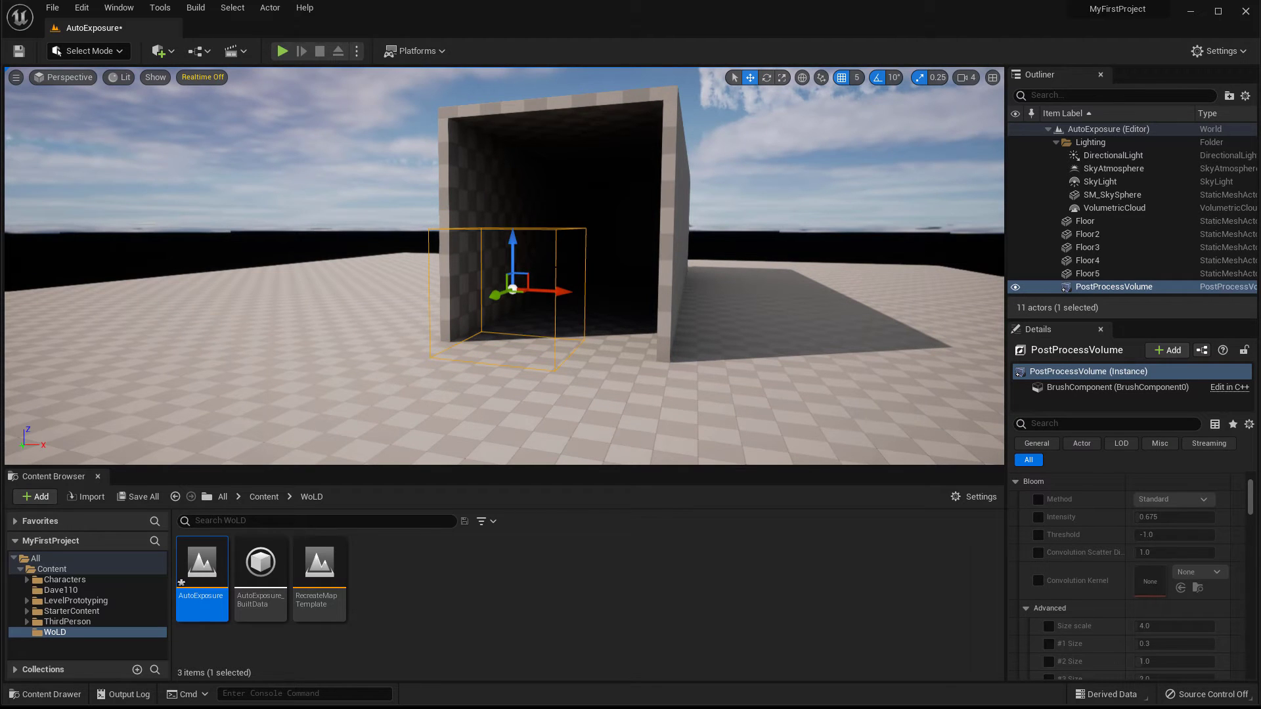
pyautogui.moveTo(557, 291); pyautogui.dragTo(374, 284)
pyautogui.moveTo(413, 322); pyautogui.dragTo(448, 348, button='right')
pyautogui.press('a')
pyautogui.moveTo(396, 275); pyautogui.dragTo(414, 293, button='middle')
pyautogui.moveTo(397, 225); pyautogui.dragTo(425, 323)
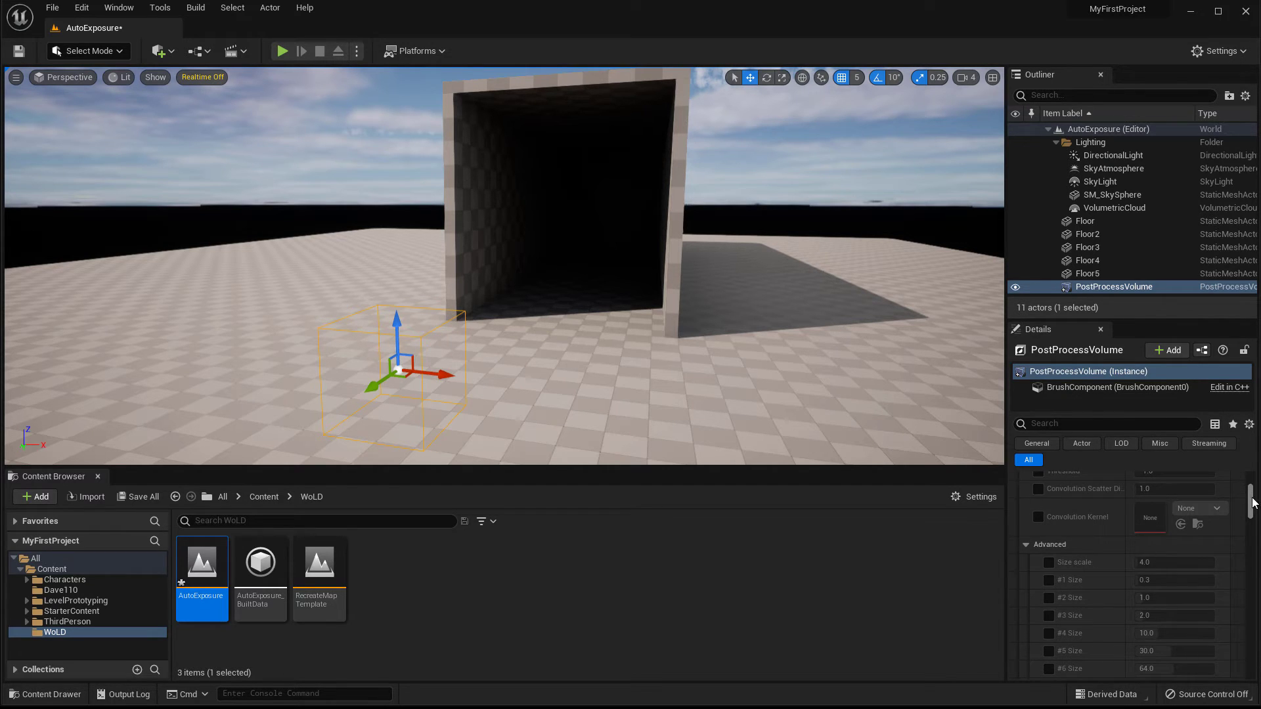
# Enable the Min Brightness and Max Brightness exposure overrides of the PostProcessVolume and set both to 1
pyautogui.moveTo(1253, 506); pyautogui.dragTo(1252, 529)
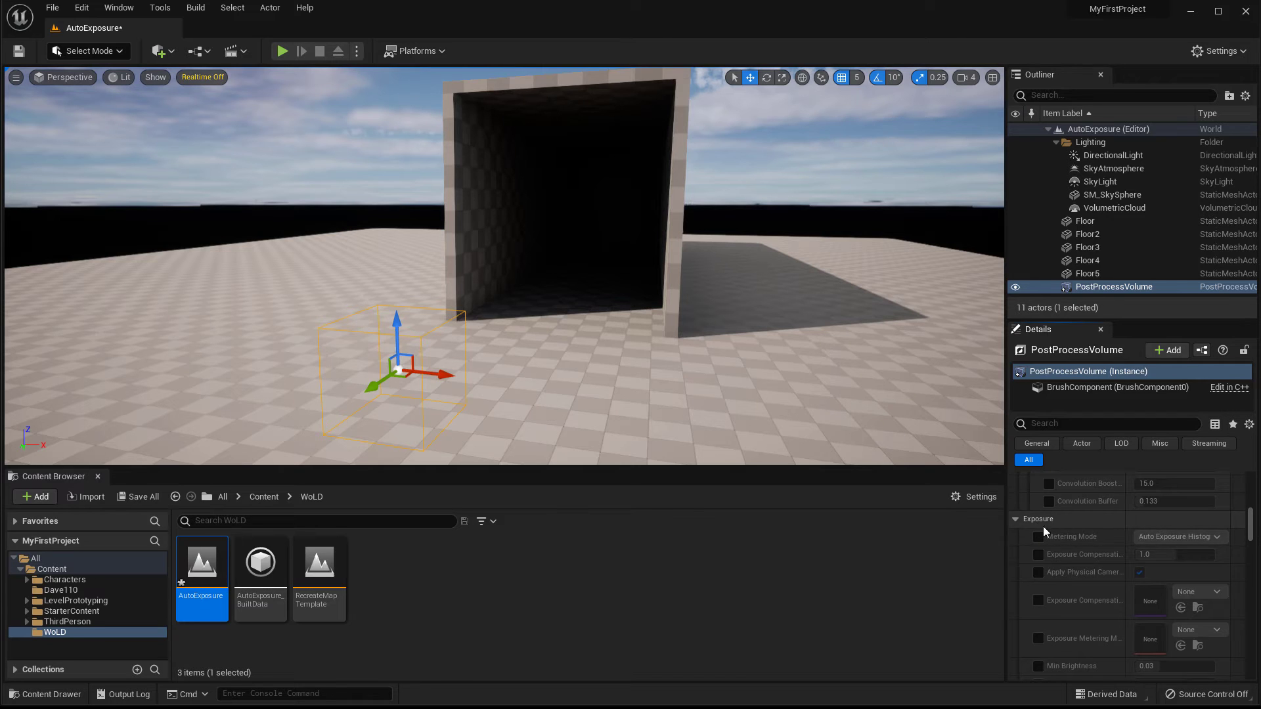
pyautogui.scroll(-3, 1043, 526)
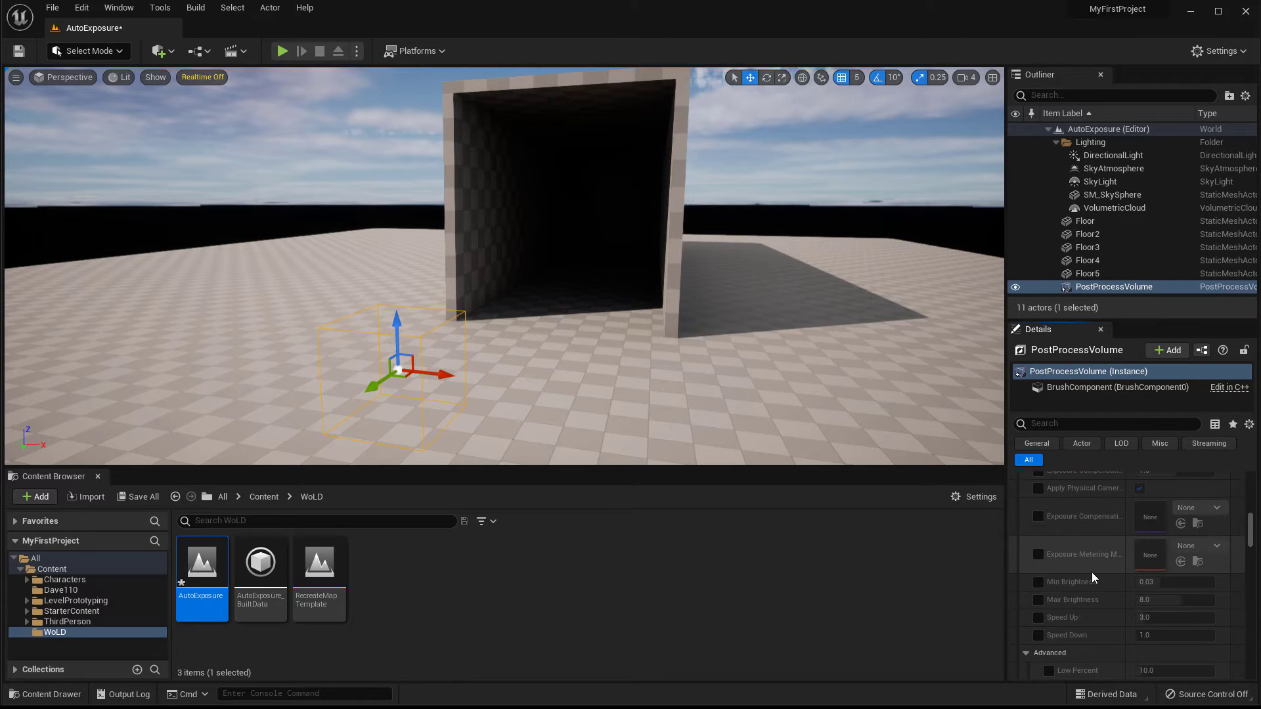
pyautogui.click(1037, 583)
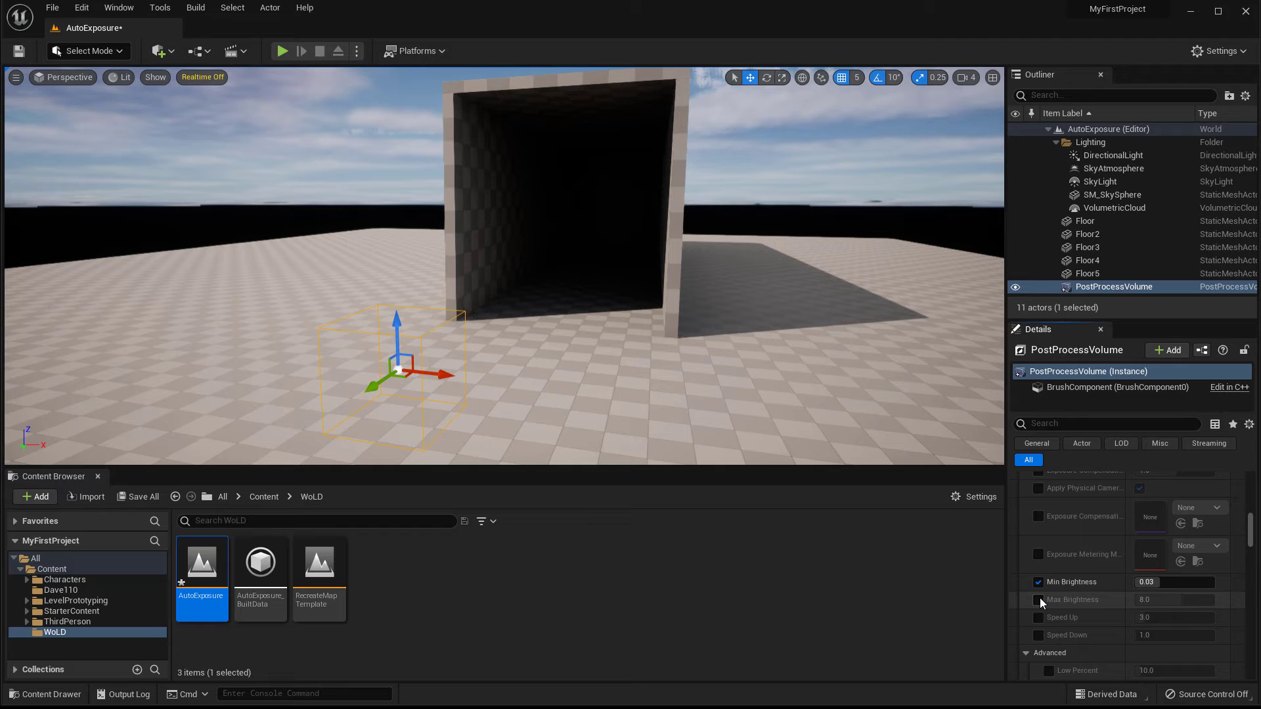
pyautogui.click(1039, 599)
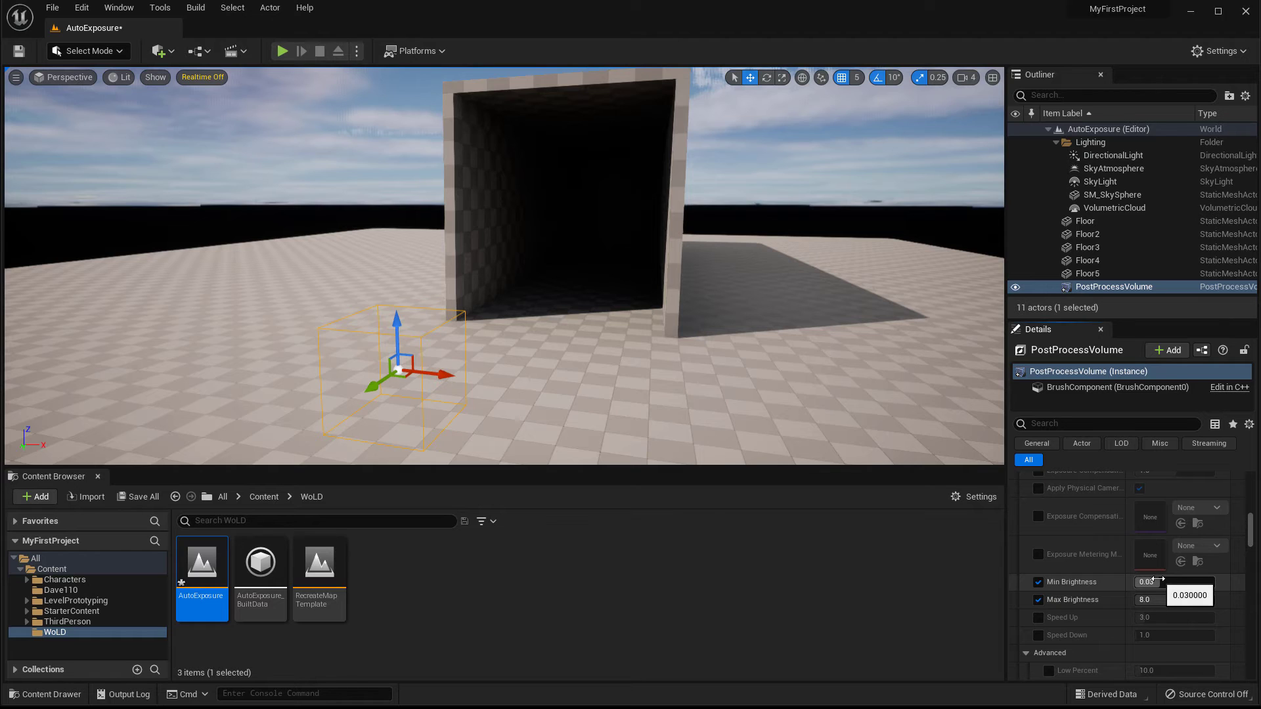
pyautogui.click(1157, 579)
pyautogui.write('1')
pyautogui.press('Tab')
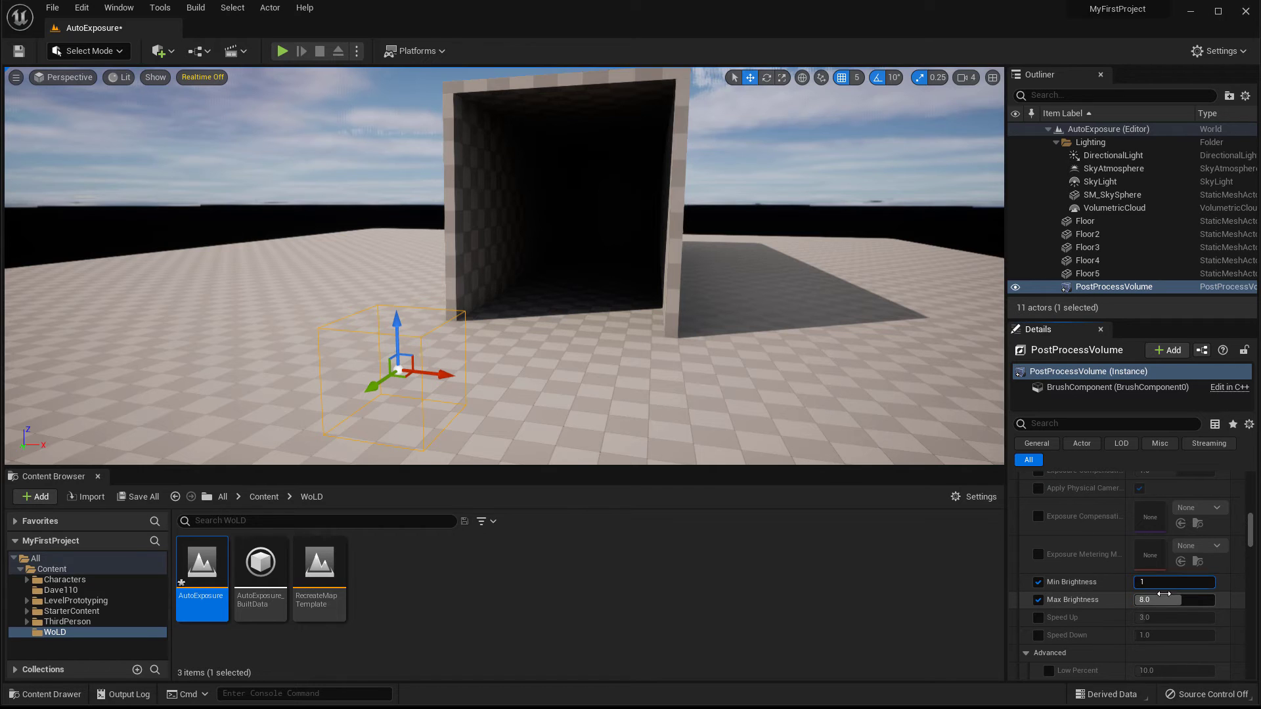
pyautogui.write('1')
pyautogui.press('Return')
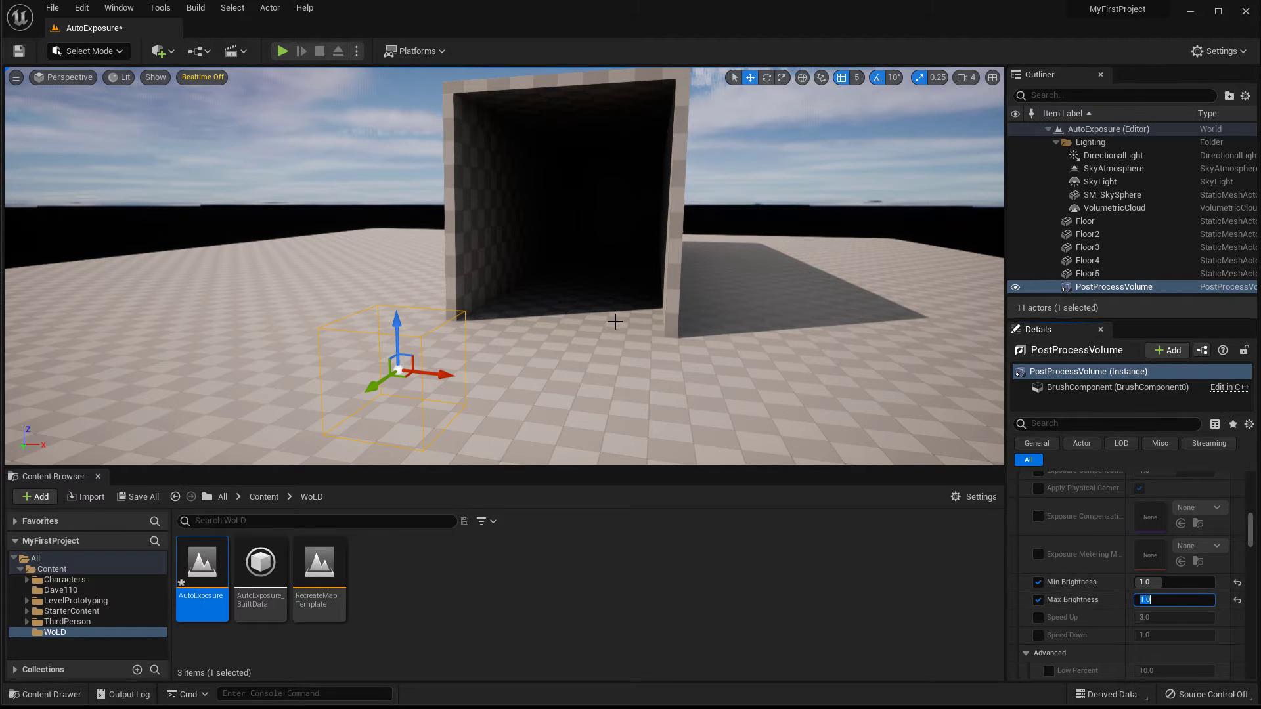
# Examine the exposure inside and outside the tunnel with both brightness limits at 1.0 and the volume still bounded
pyautogui.moveTo(615, 321); pyautogui.dragTo(630, 256, button='right')
pyautogui.press('w')
pyautogui.press('w')
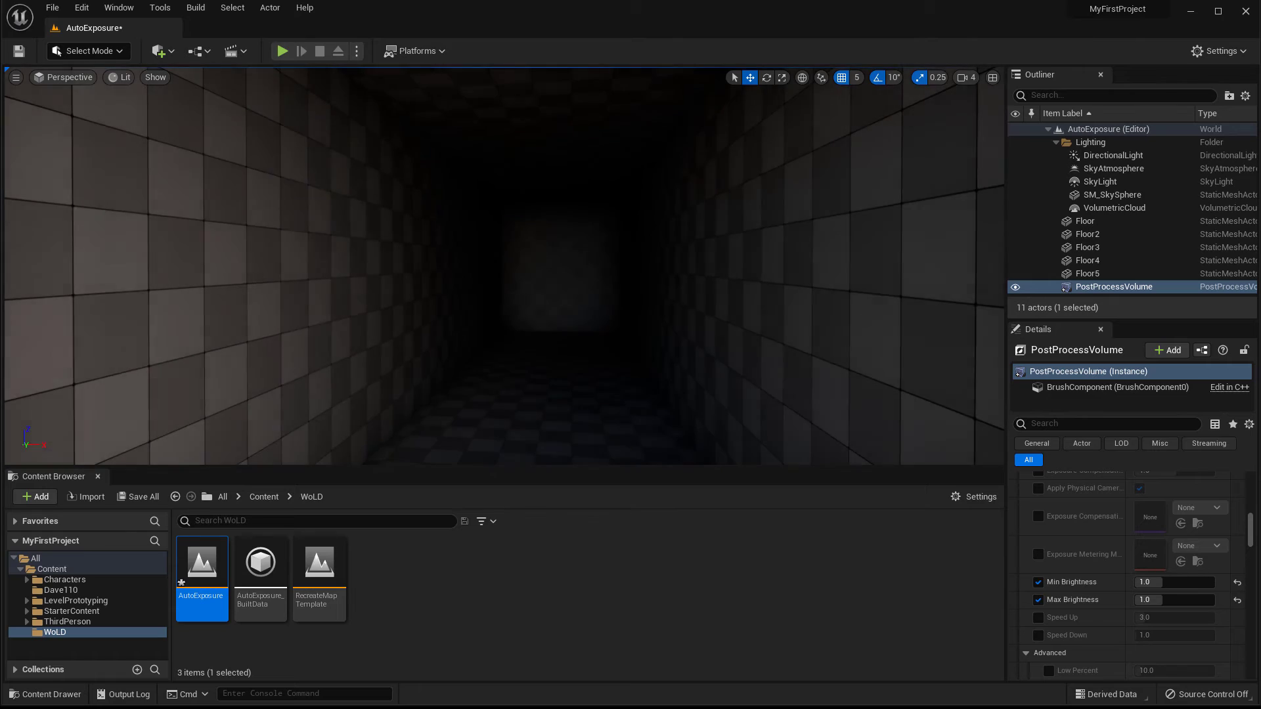
pyautogui.press('s')
pyautogui.moveTo(583, 338)
pyautogui.mouseDown(button='right')
pyautogui.moveTo(552, 378)
pyautogui.moveTo(588, 355)
pyautogui.moveTo(605, 308)
pyautogui.moveTo(598, 318)
pyautogui.moveTo(581, 296)
pyautogui.moveTo(589, 276)
pyautogui.moveTo(588, 368)
pyautogui.moveTo(575, 334)
pyautogui.mouseUp(button='right')
pyautogui.press('s')
pyautogui.press('w')
pyautogui.press('s')
pyautogui.moveTo(601, 292); pyautogui.dragTo(602, 292, button='right')
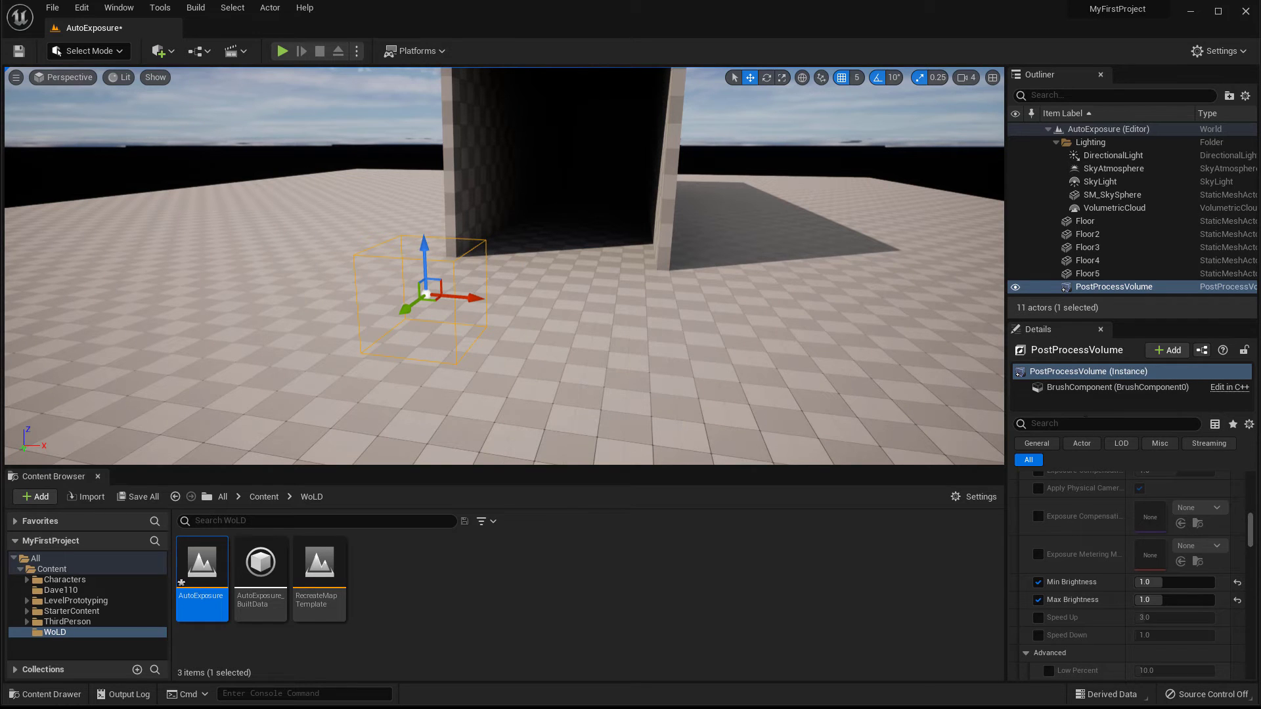
# Enable Infinite Extent (Unbound) for the PostProcessVolume and turn off realtime rendering
pyautogui.moveTo(1253, 522); pyautogui.dragTo(1254, 647)
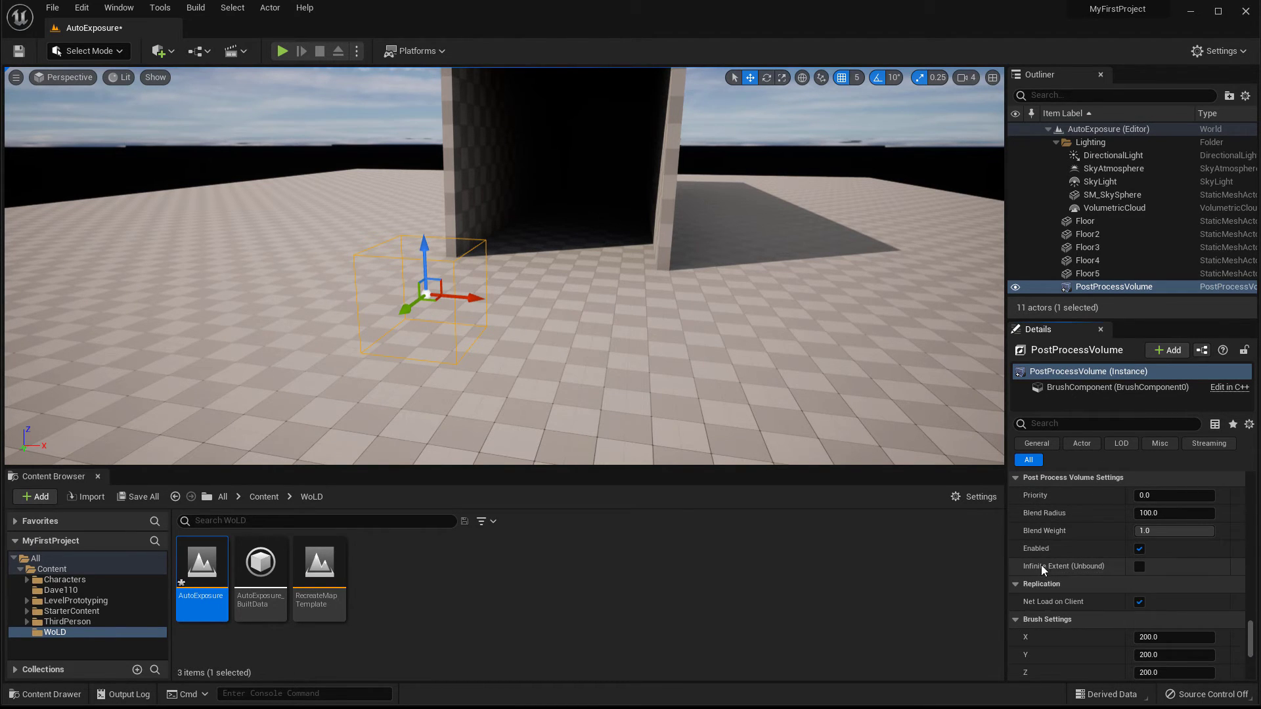
pyautogui.click(1140, 567)
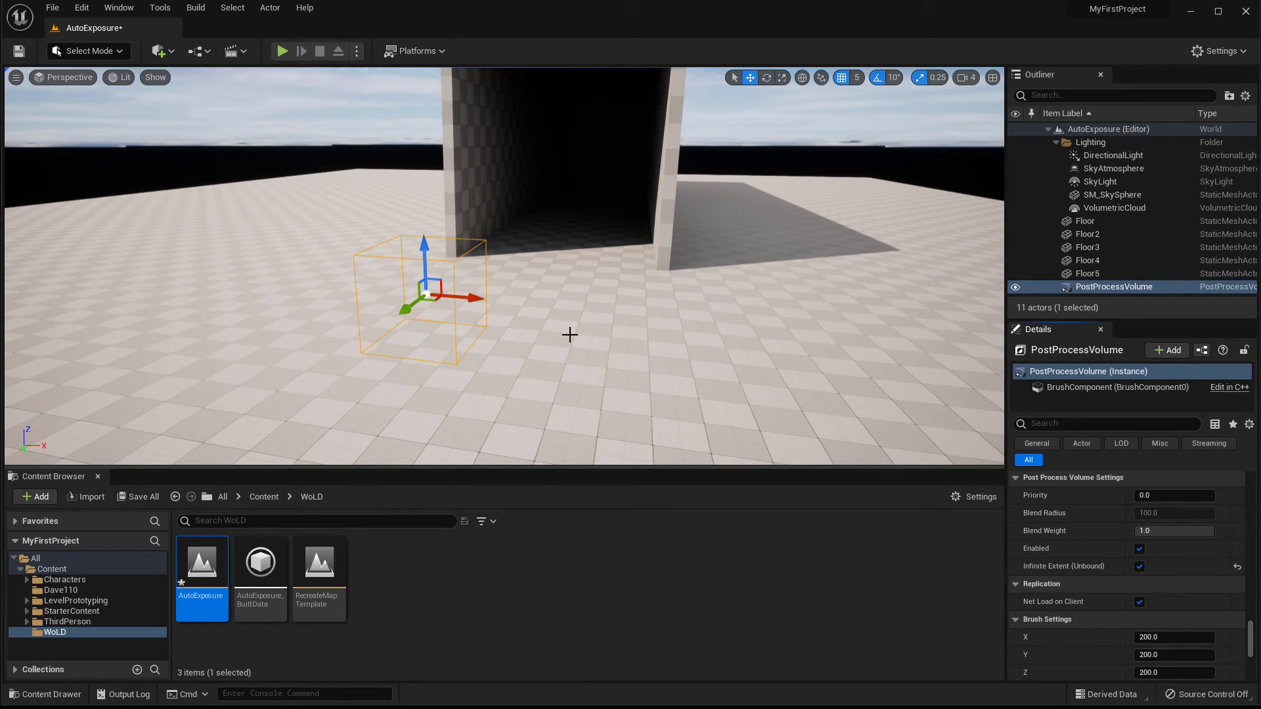
pyautogui.hotkey('ctrl', 'r')
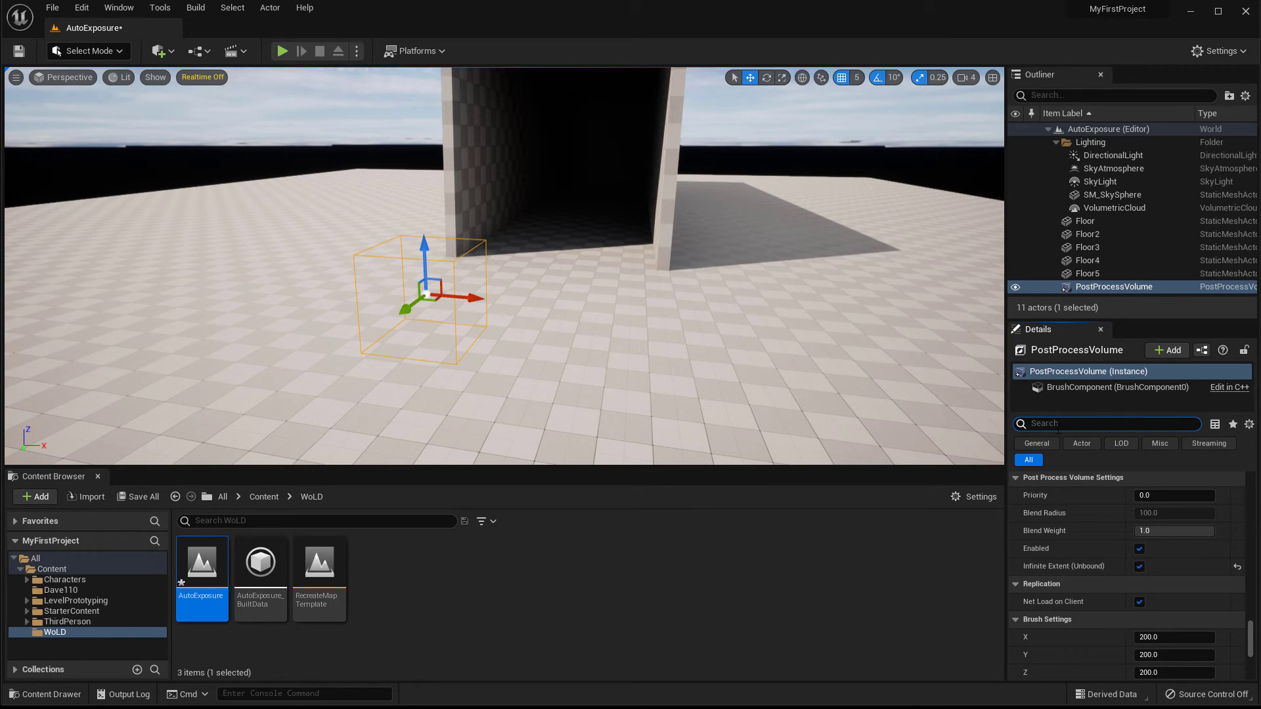
# Search the PostProcessVolume's properties for "bright" and for "unb" to review the brightness limits and the unbound option
pyautogui.write('bright')
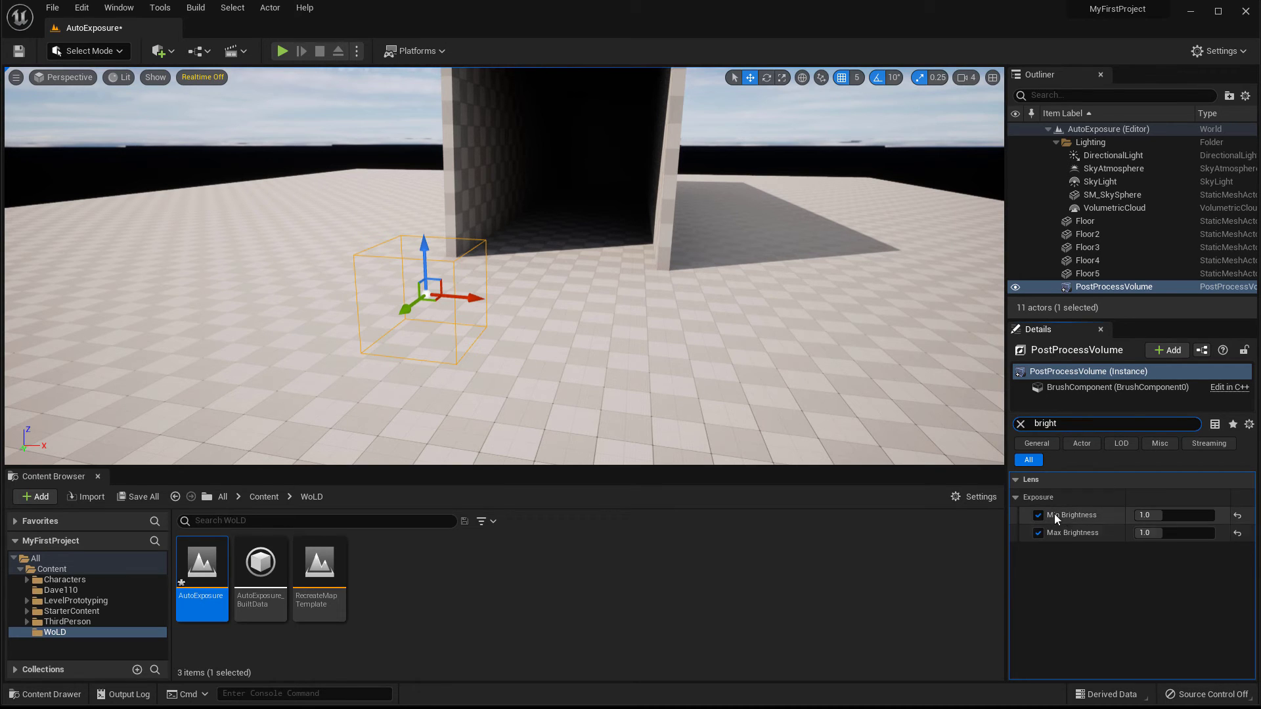
pyautogui.click(1059, 425)
pyautogui.write('unb')
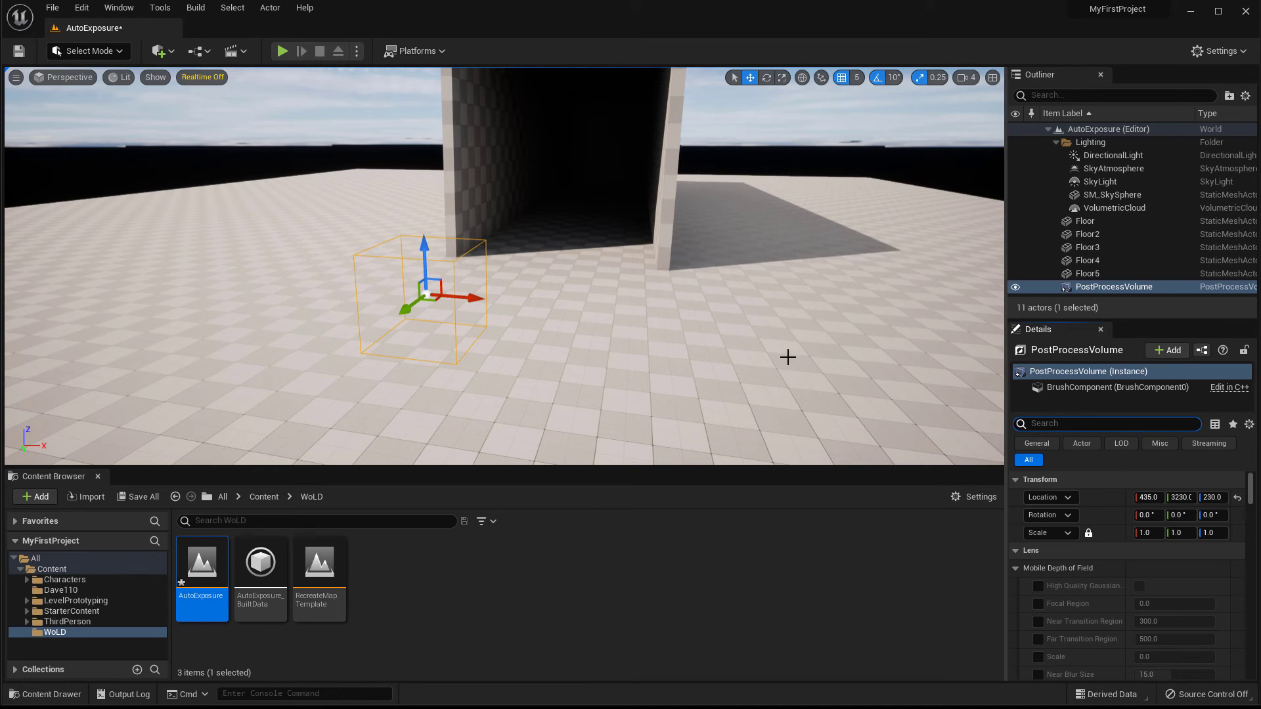
# Examine whether the exposure stays constant inside and outside the tunnel with the PostProcessVolume unbound
pyautogui.moveTo(788, 357); pyautogui.dragTo(1169, 308, button='right')
pyautogui.press('w')
pyautogui.press('s')
pyautogui.press('w')
pyautogui.press('s')
pyautogui.moveTo(592, 285)
pyautogui.mouseDown(button='right')
pyautogui.moveTo(775, 329)
pyautogui.moveTo(827, 355)
pyautogui.moveTo(736, 262)
pyautogui.moveTo(595, 289)
pyautogui.mouseUp(button='right')
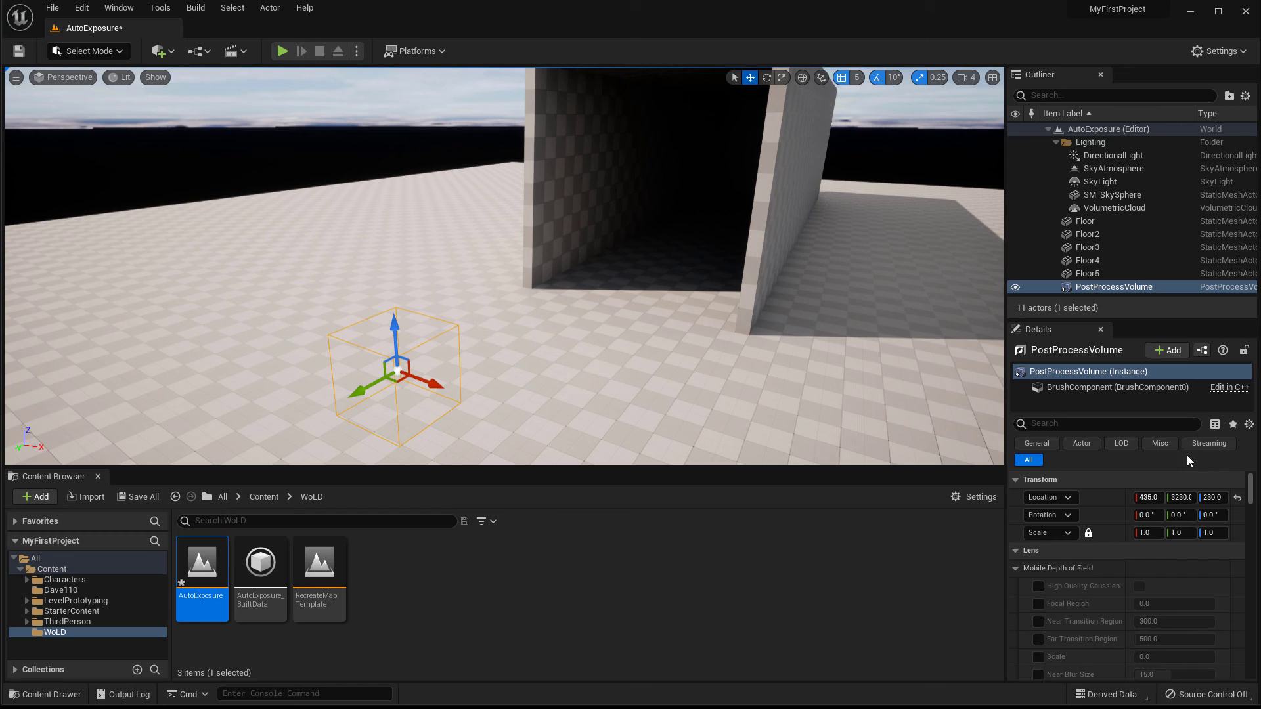
# Filter the PostProcessVolume's properties by "bright" and check its brightness limits against the look of the tunnel scene
pyautogui.click(1070, 422)
pyautogui.write('bright')
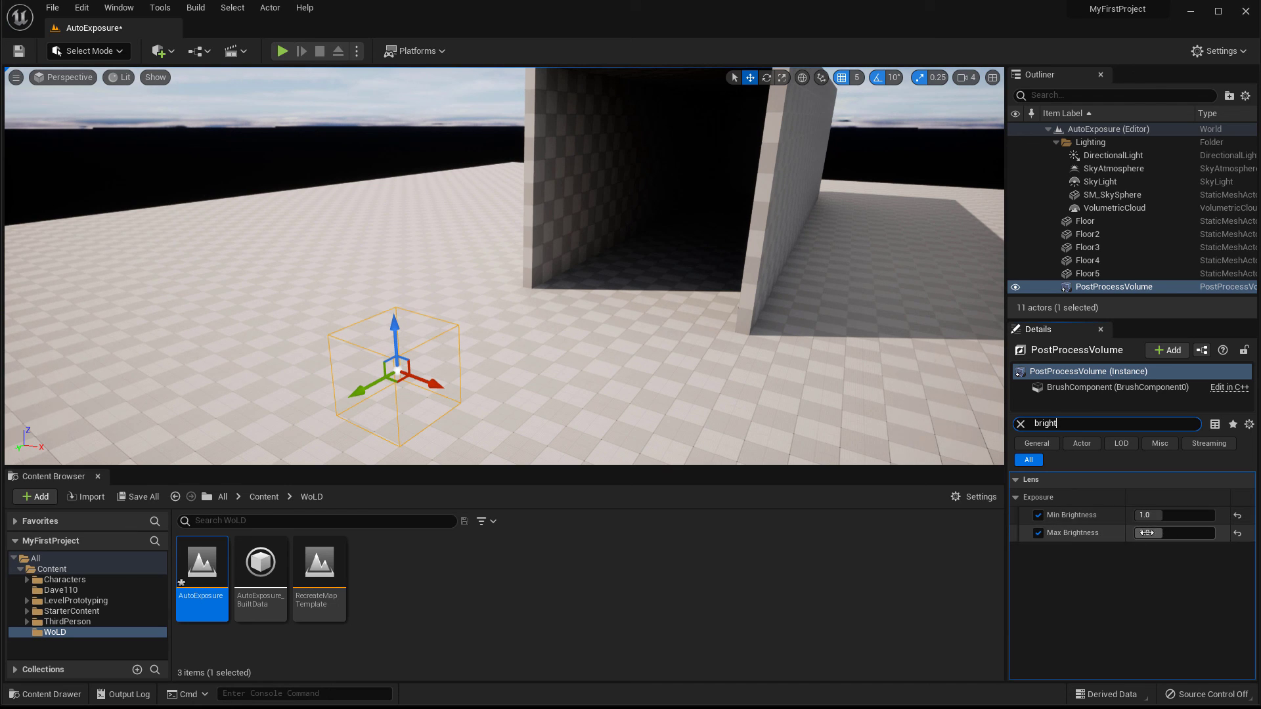
pyautogui.moveTo(758, 377); pyautogui.dragTo(719, 351, button='right')
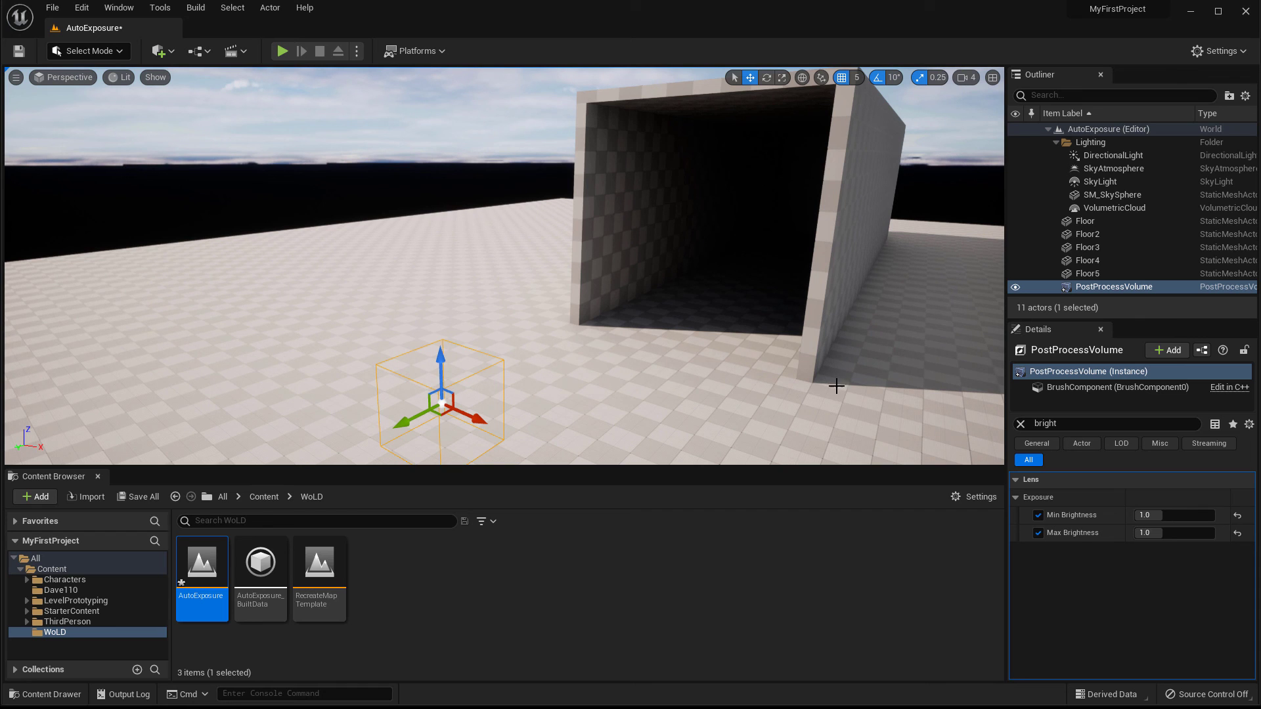
pyautogui.moveTo(837, 386)
pyautogui.mouseDown(button='right')
pyautogui.moveTo(861, 361)
pyautogui.moveTo(846, 371)
pyautogui.mouseUp(button='right')
pyautogui.press('s')
pyautogui.press('a')
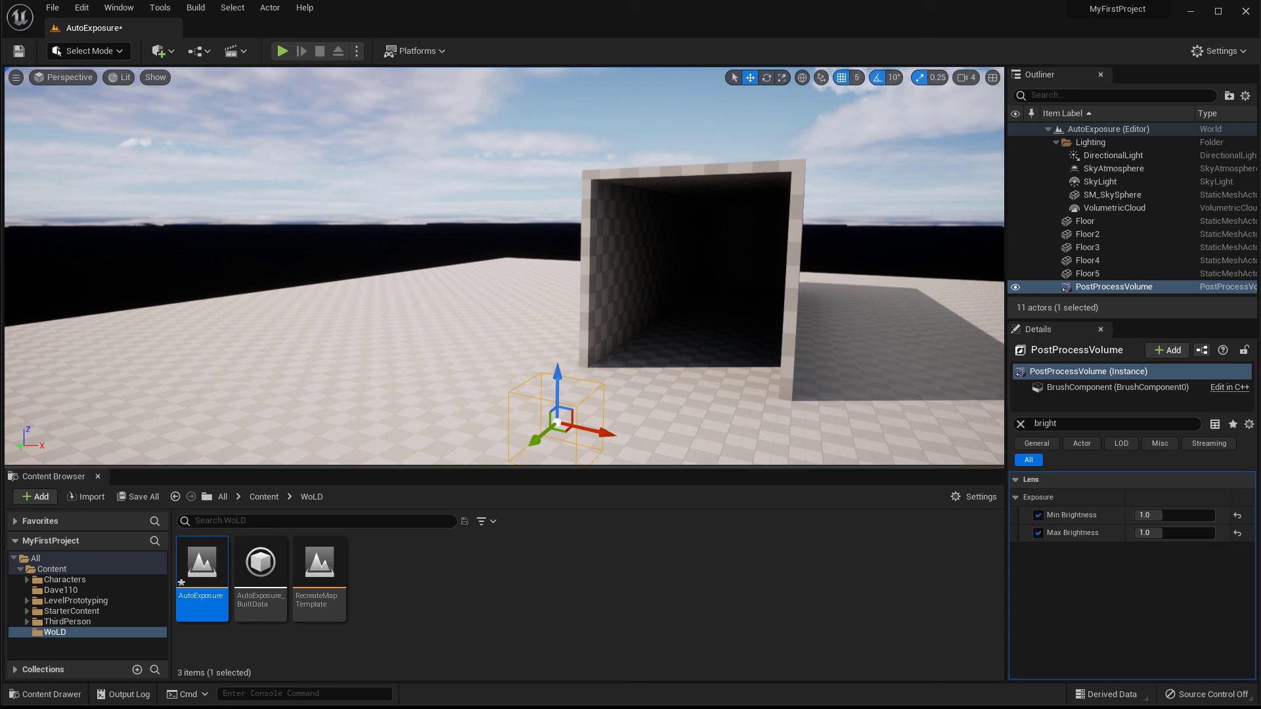